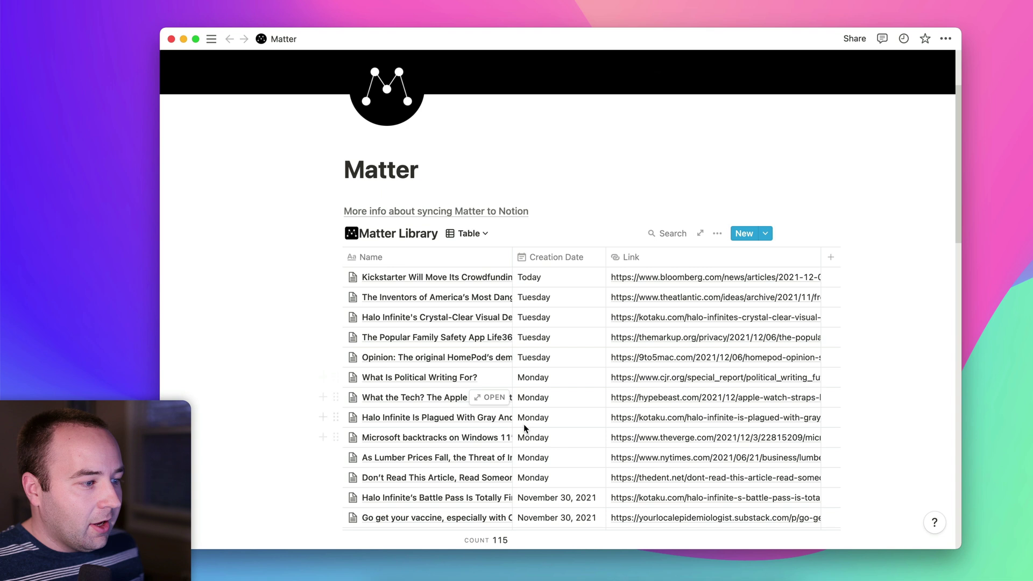
- Review the 'What the Tech?' article record in Notion's Matter Library, then hide Notion
click(490, 397)
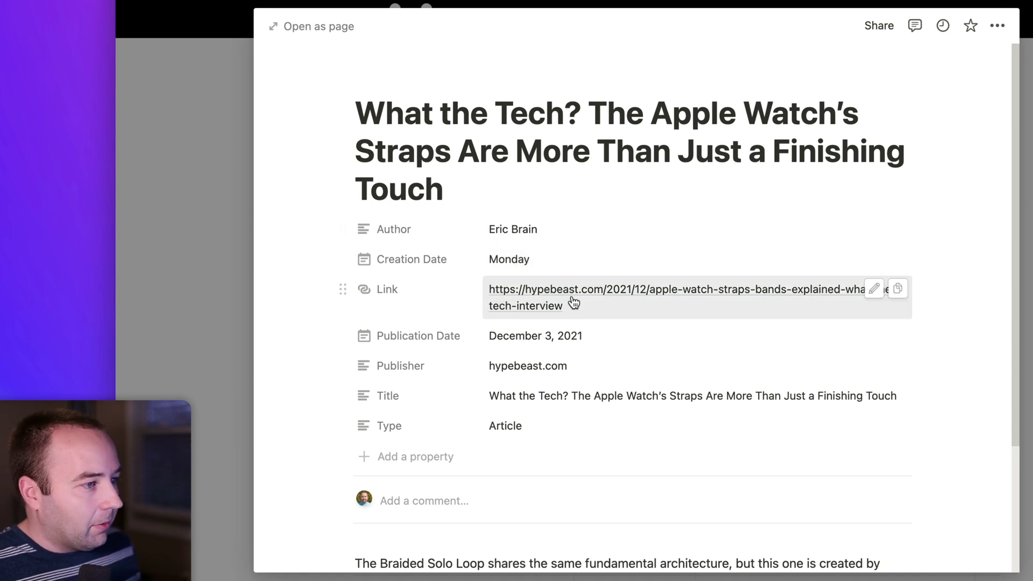
scroll(516, 375, down, 5)
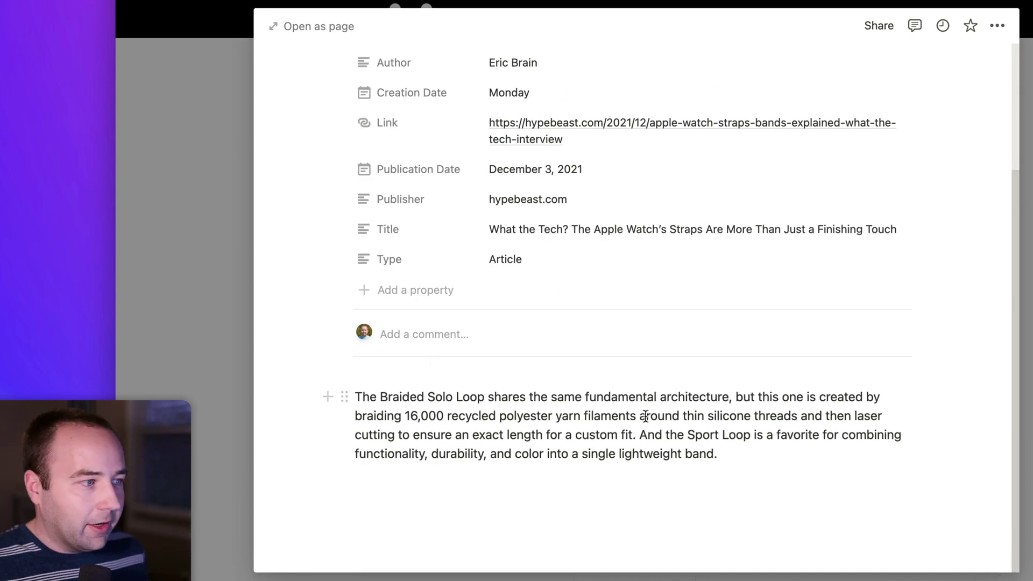
key(Escape)
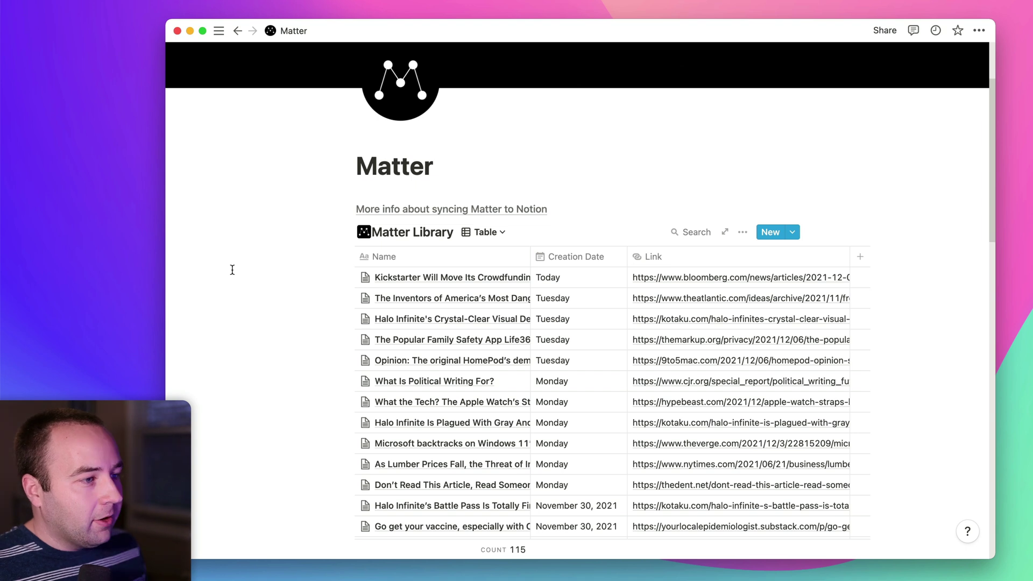
key(super+h)
- Switch to Obsidian and turn off Safe mode in the Community plugins settings
click(700, 578)
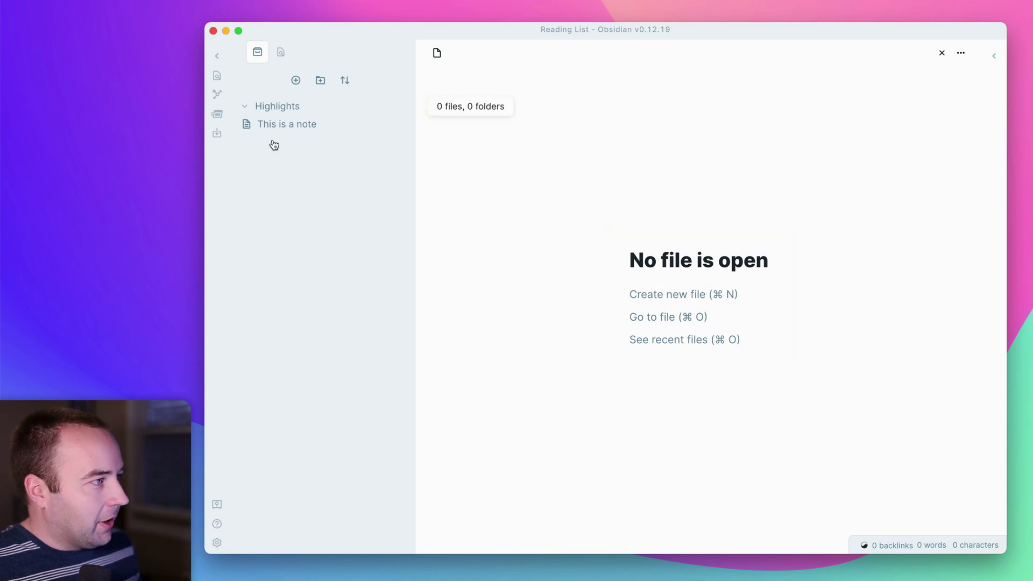
click(217, 543)
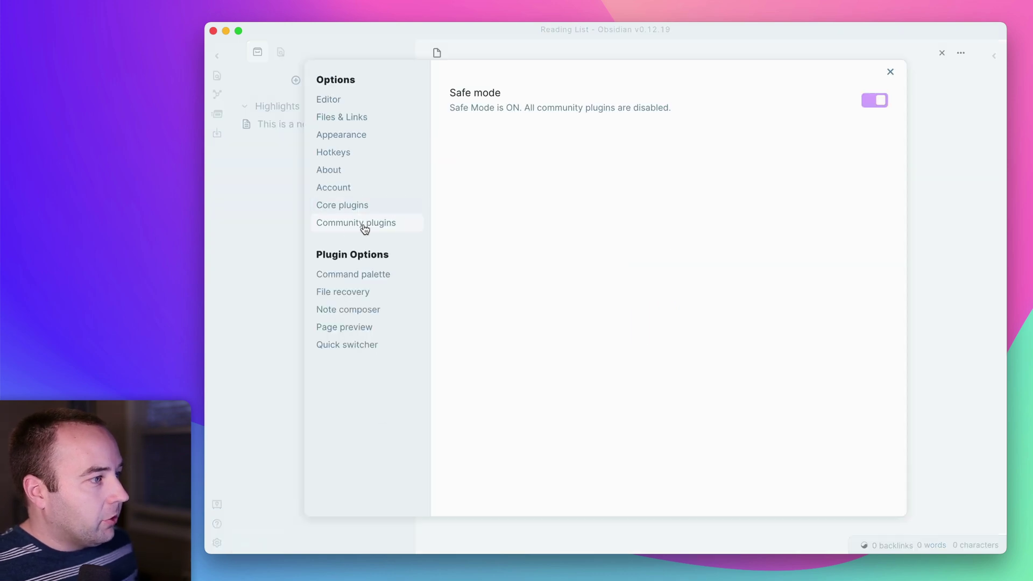
click(873, 101)
click(661, 382)
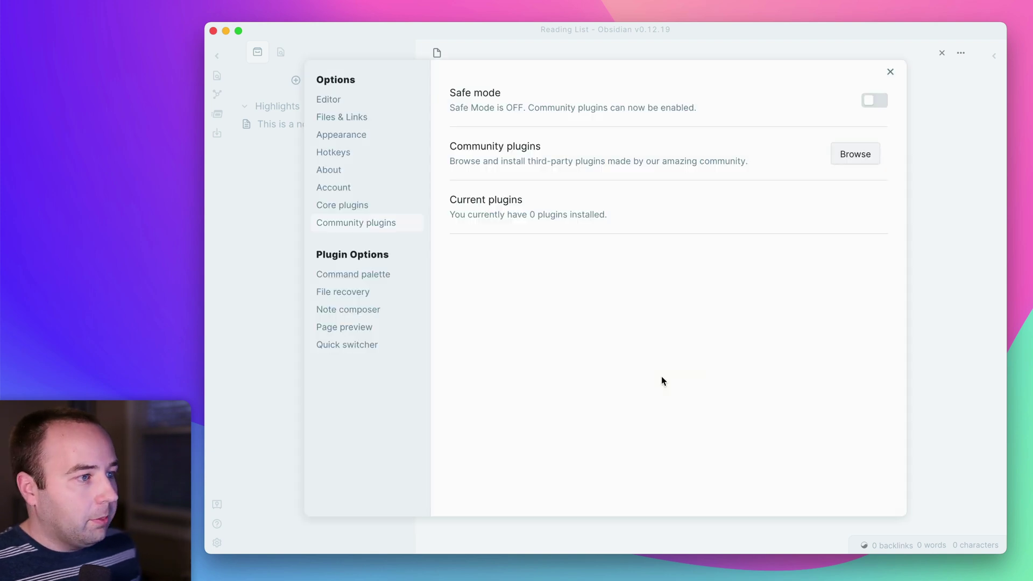
- Search the community catalogue for 'matter', then install and enable the Matter plugin (v1.0.1)
click(844, 159)
click(372, 92)
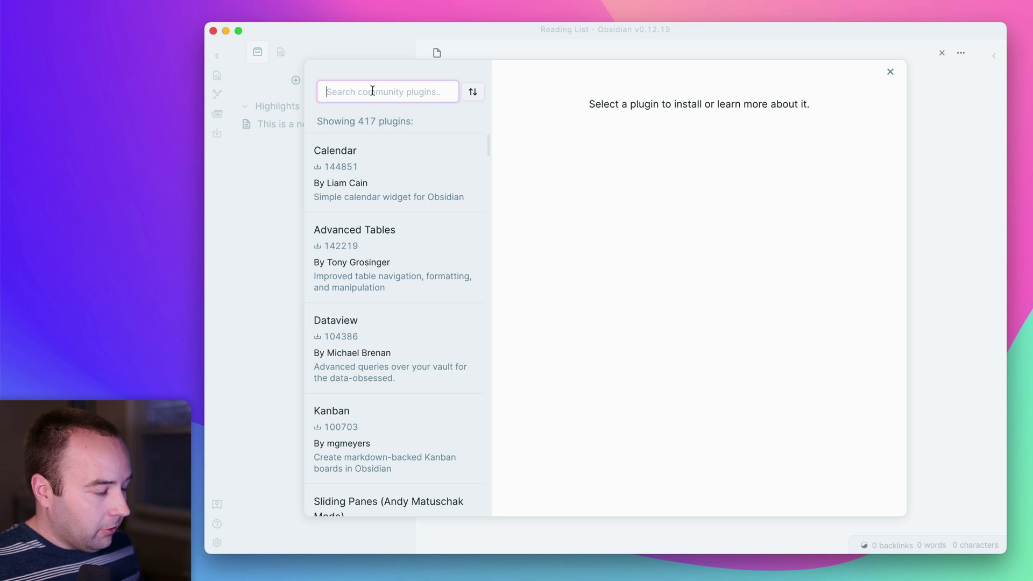
text(matter)
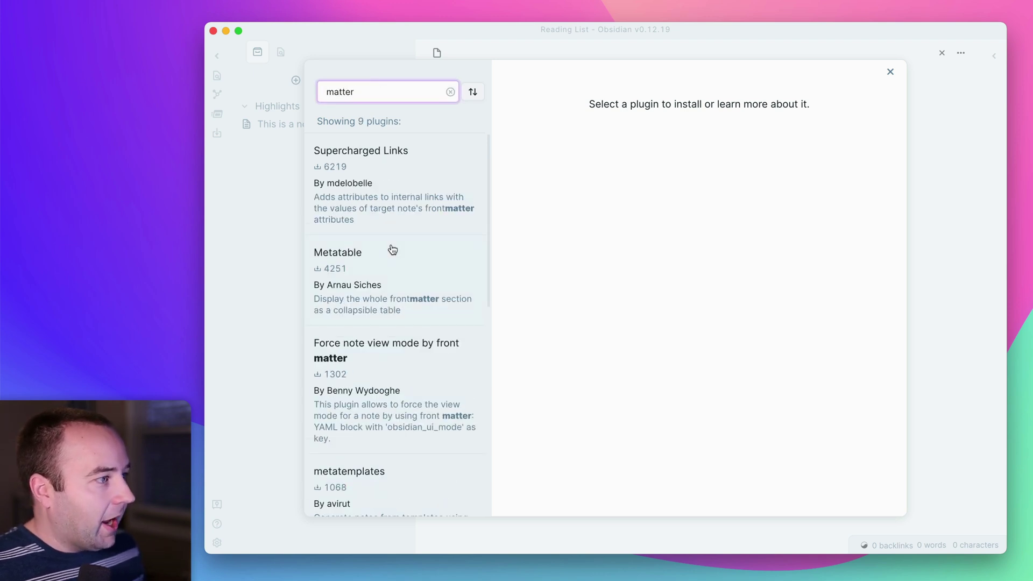
scroll(393, 250, down, 10)
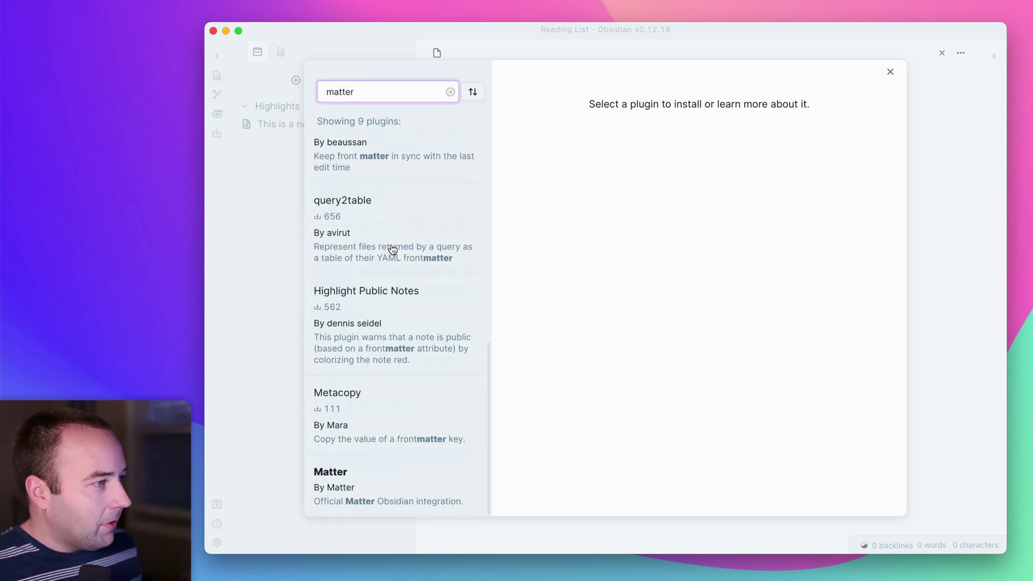
click(387, 485)
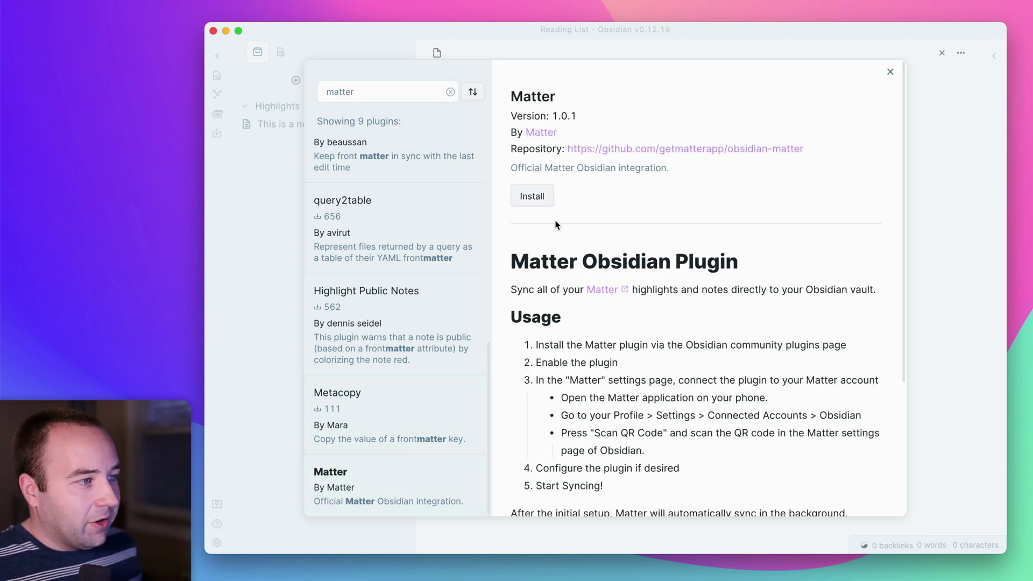
click(536, 197)
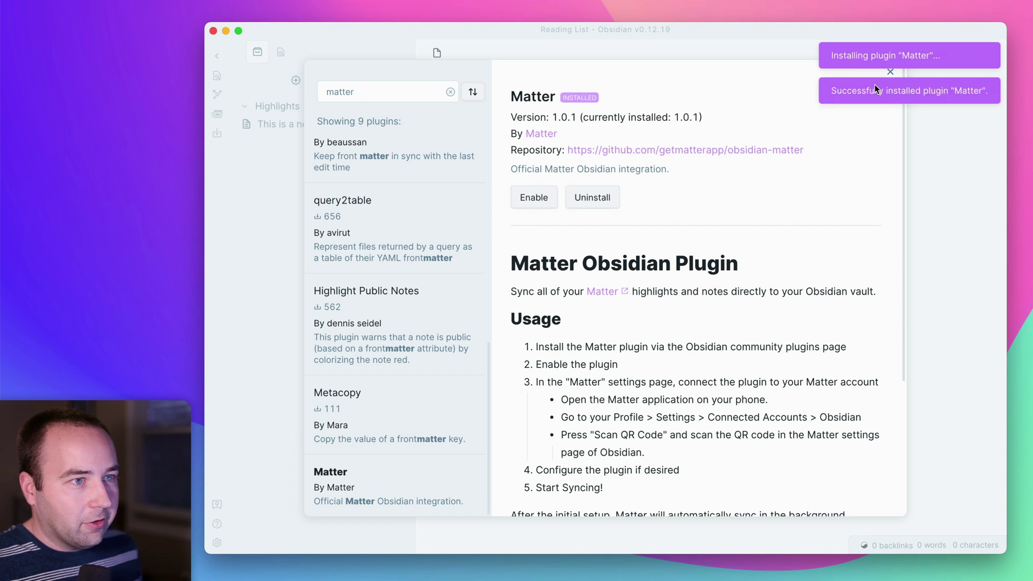
click(532, 199)
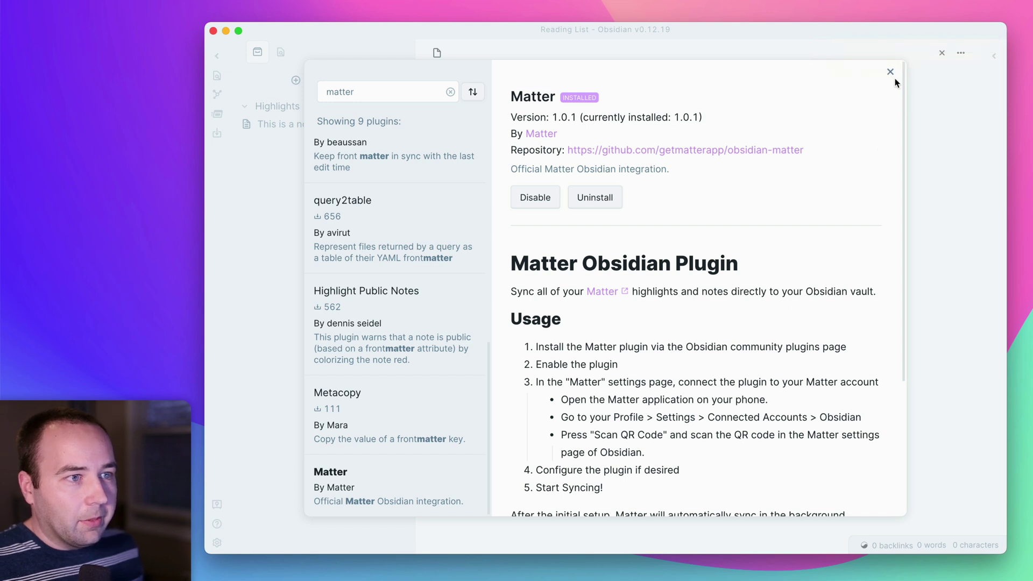
- Close the plugin catalogue and open the Matter plugin's options page to link the account
click(891, 72)
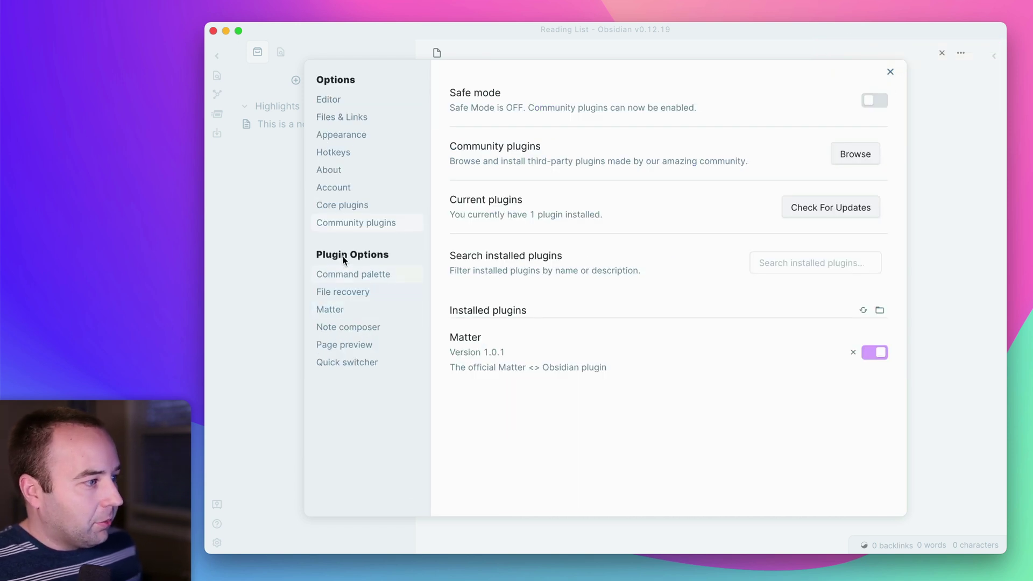
click(334, 312)
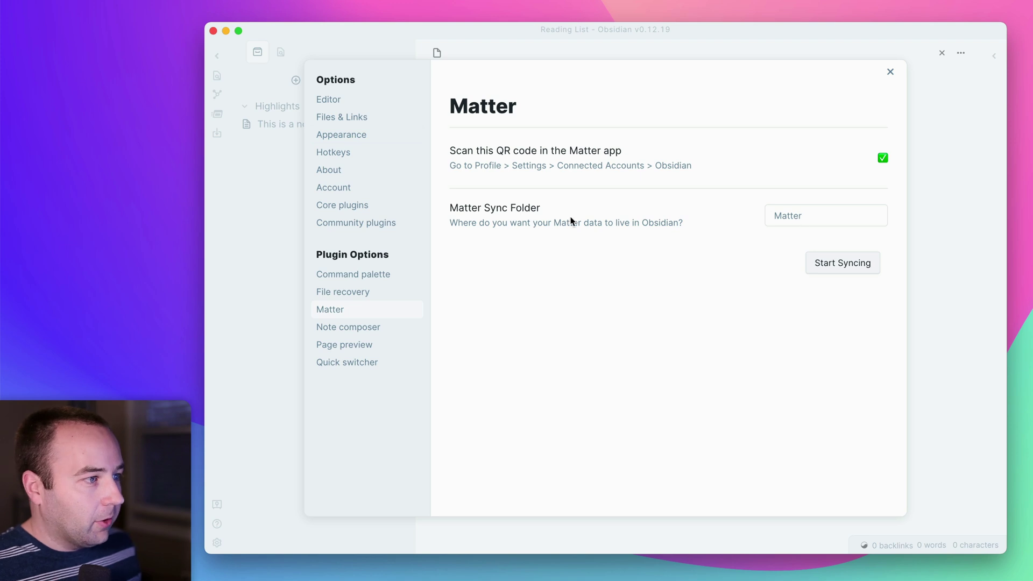
- Change the Matter sync folder from 'Matter' to 'Highlights' and start syncing
double_click(790, 214)
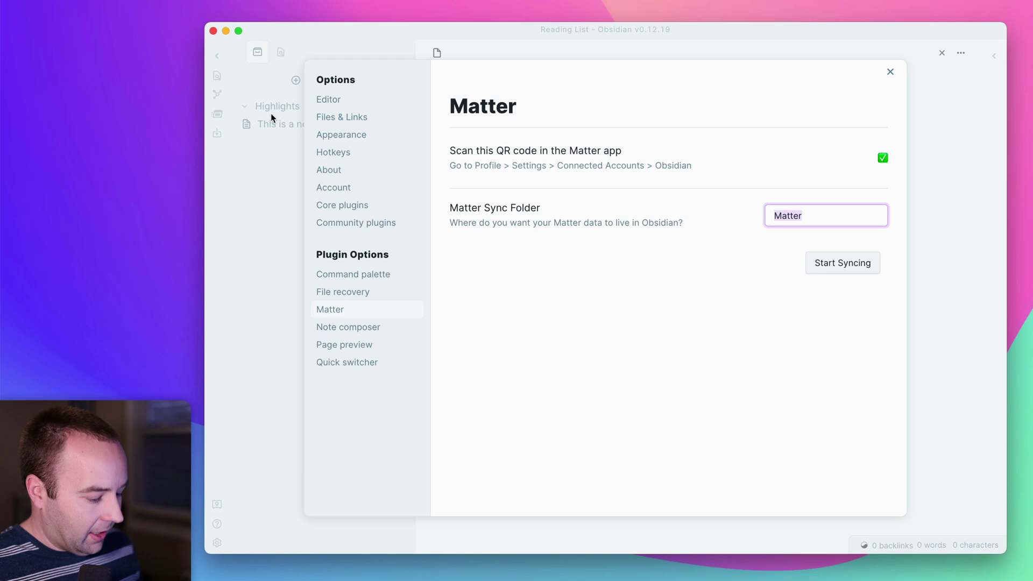
text(Highlights)
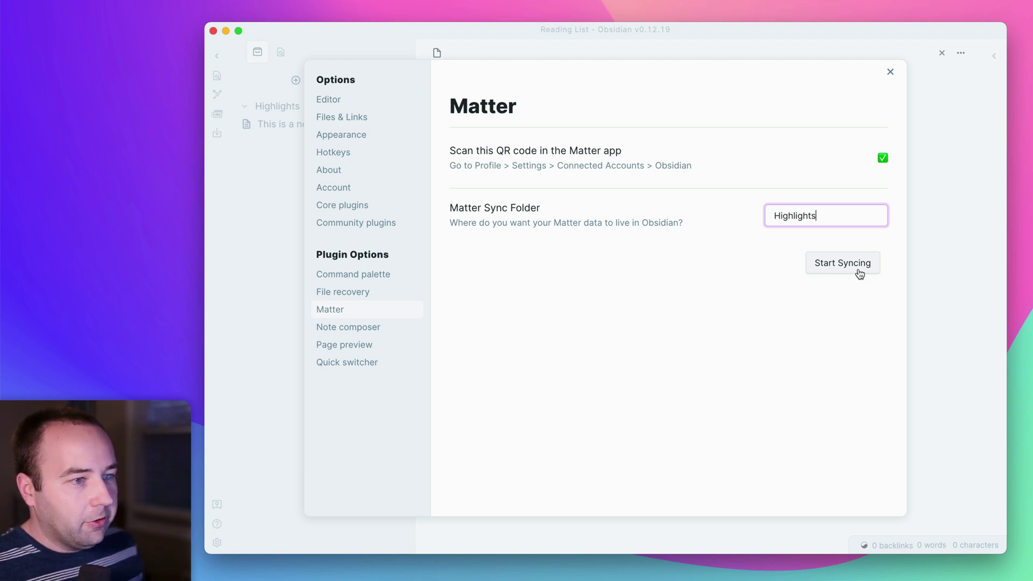
click(842, 264)
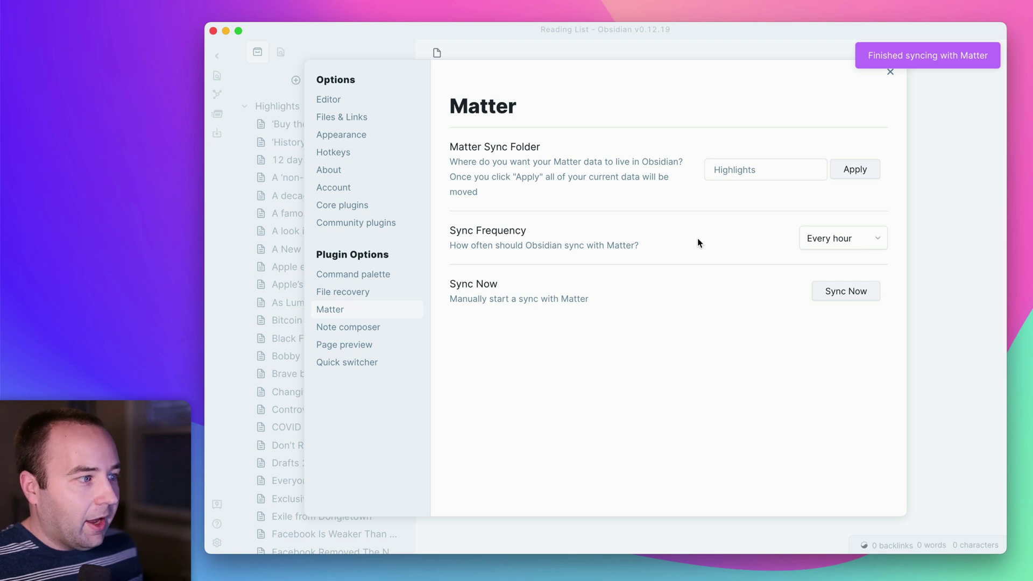
- Keep the sync frequency at 'Every hour' and close Settings
click(826, 236)
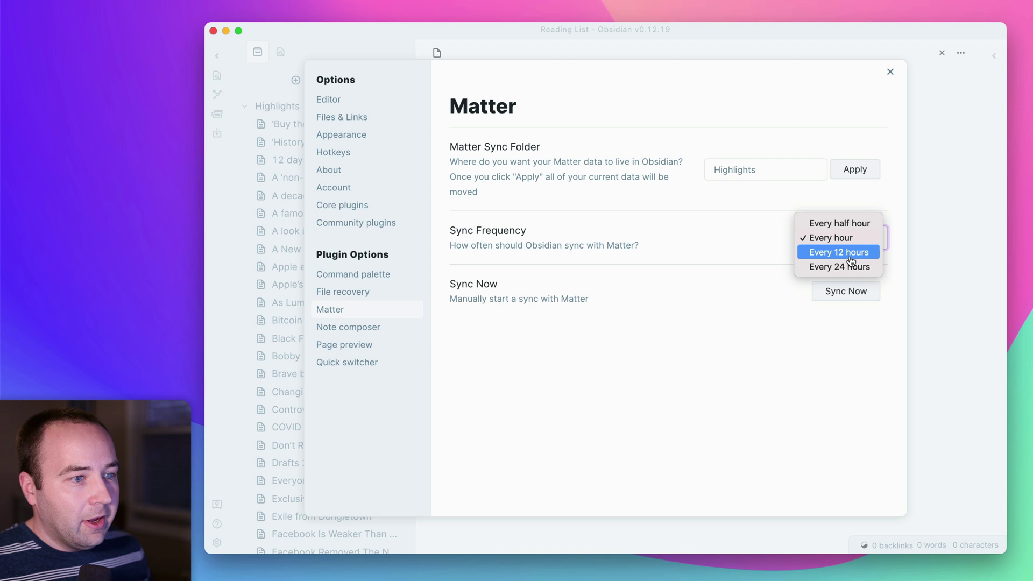
click(722, 323)
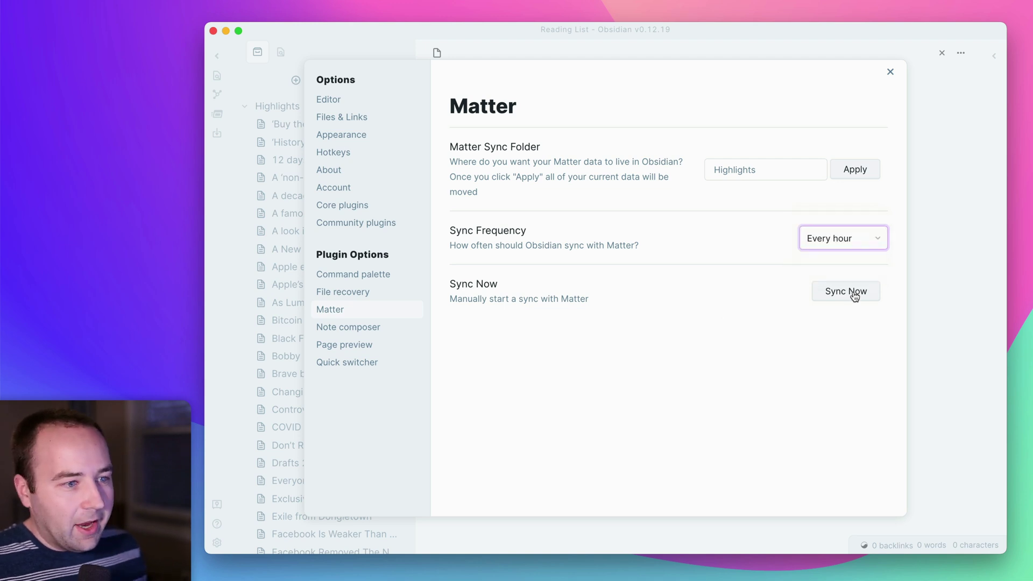
click(891, 73)
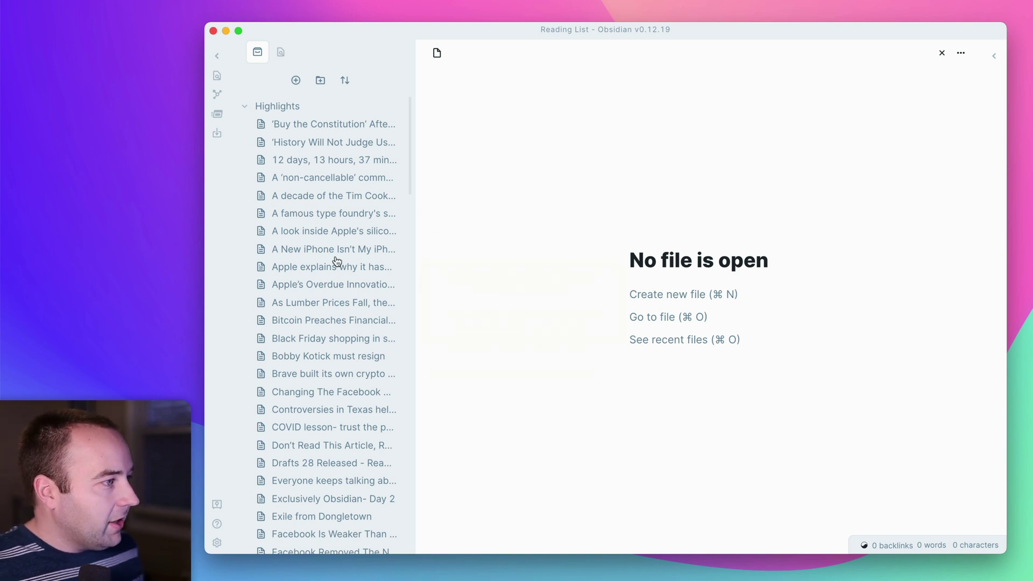
- Open the famous type foundry article note and toggle it between reading and source view
click(307, 214)
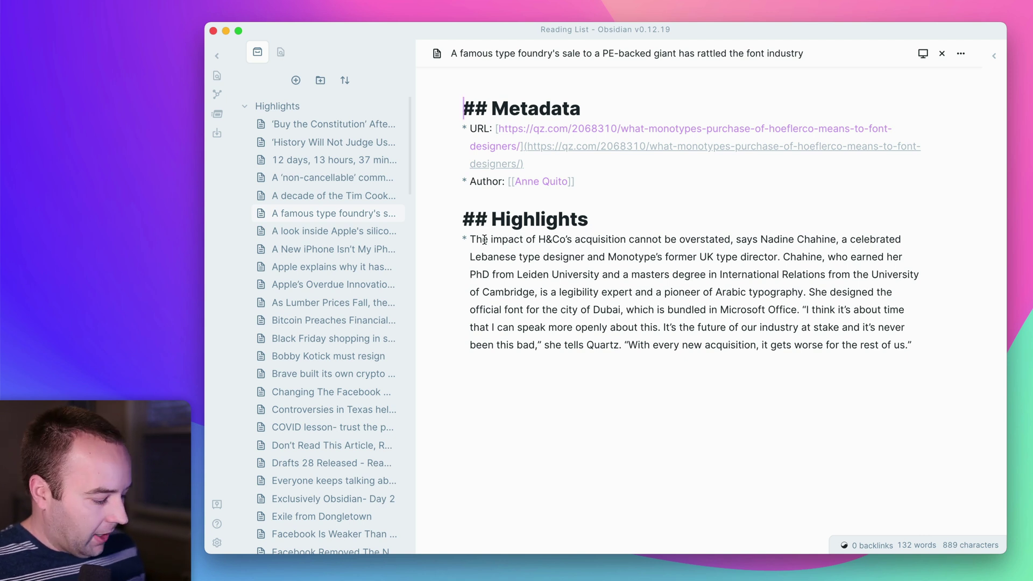
key(super+e)
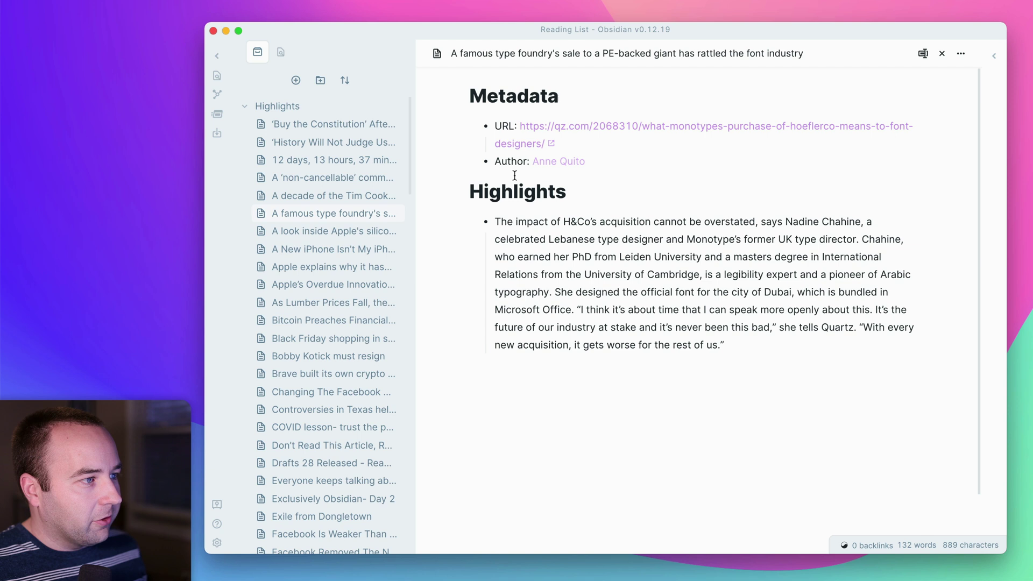
key(super+e)
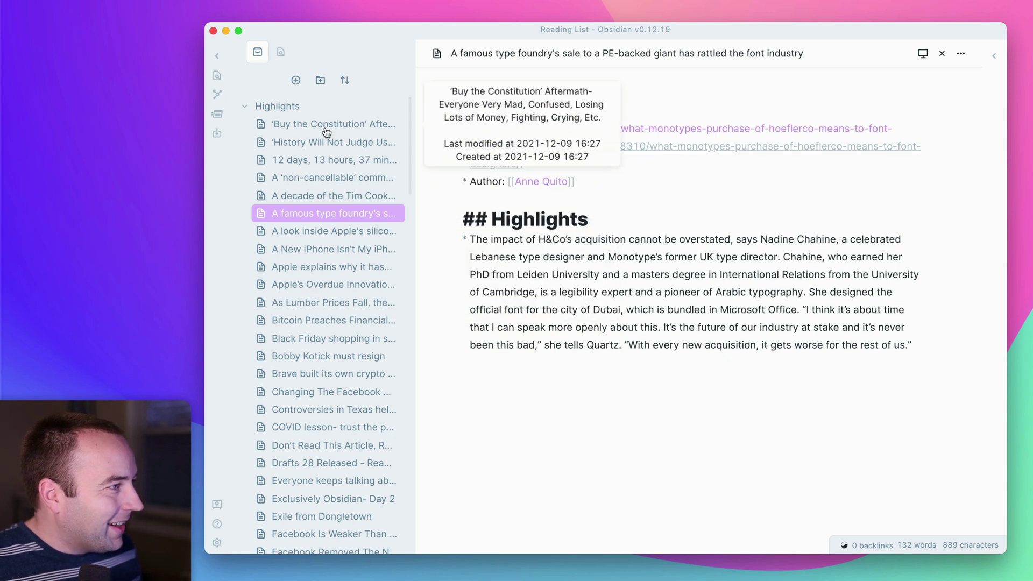
- Open the Halo Infinite Battle Pass note, follow its author link, then return to it
scroll(318, 350, down, 2)
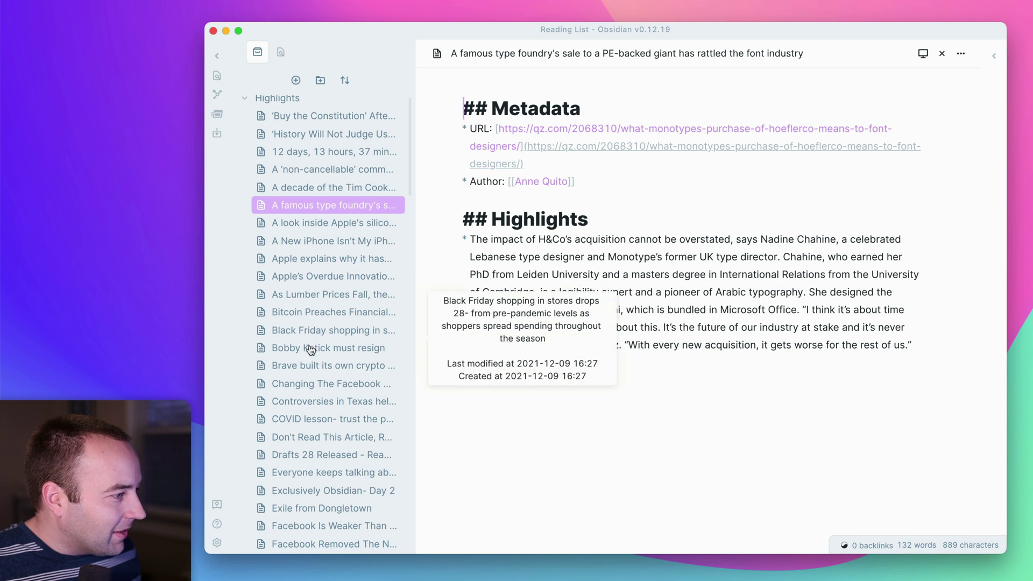
scroll(311, 351, down, 10)
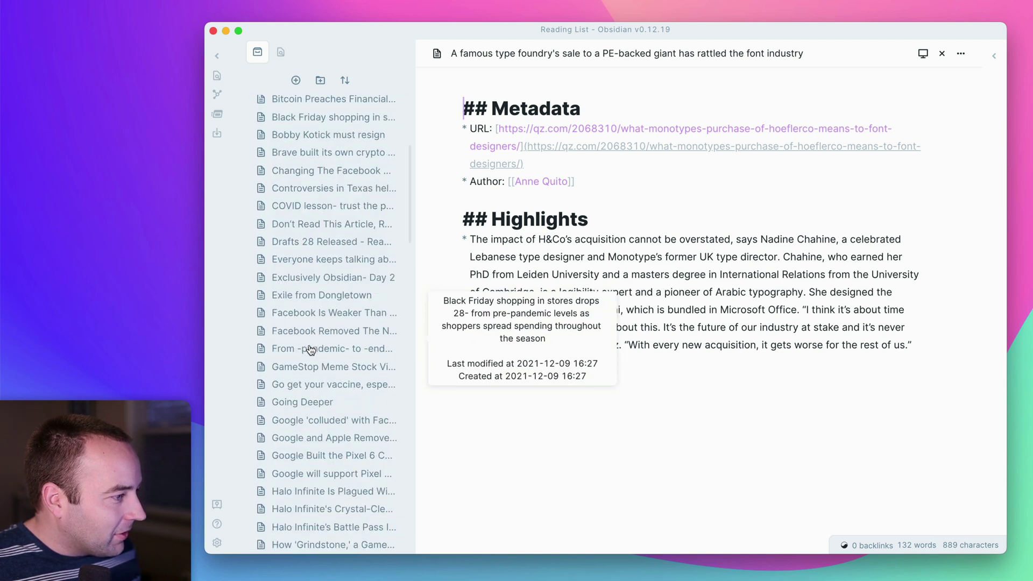
scroll(311, 351, down, 1)
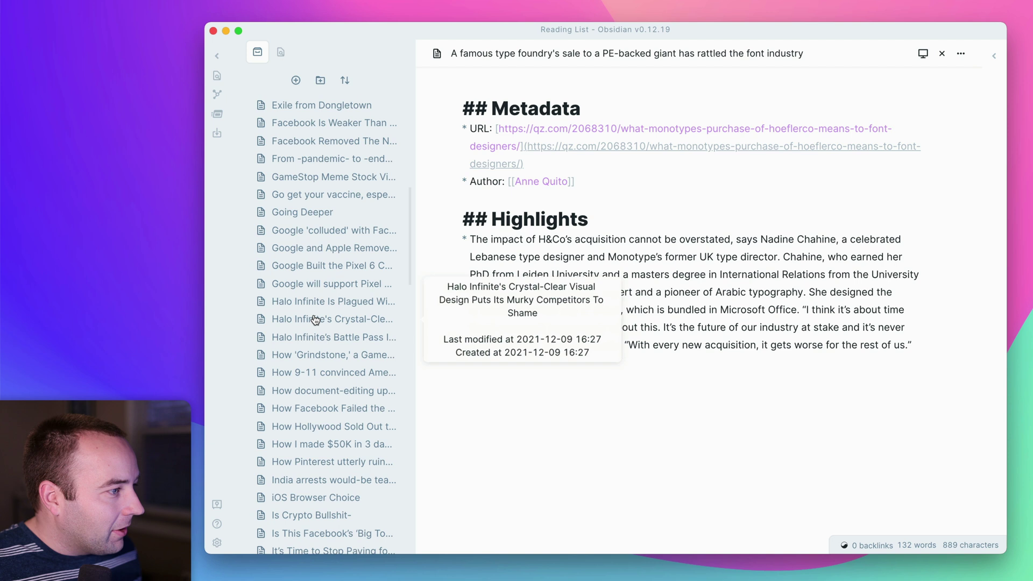
click(320, 323)
click(323, 345)
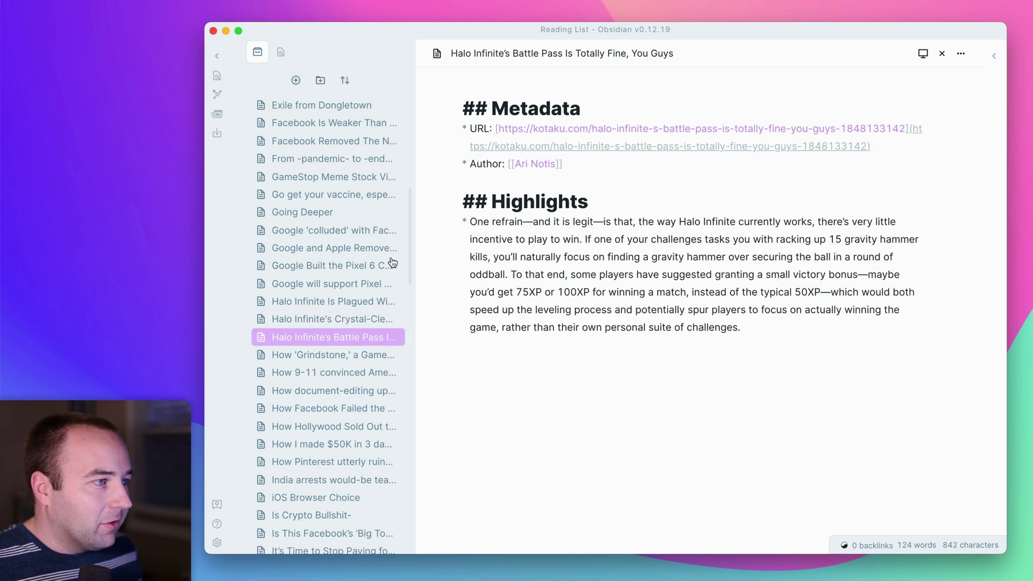
super+click(538, 164)
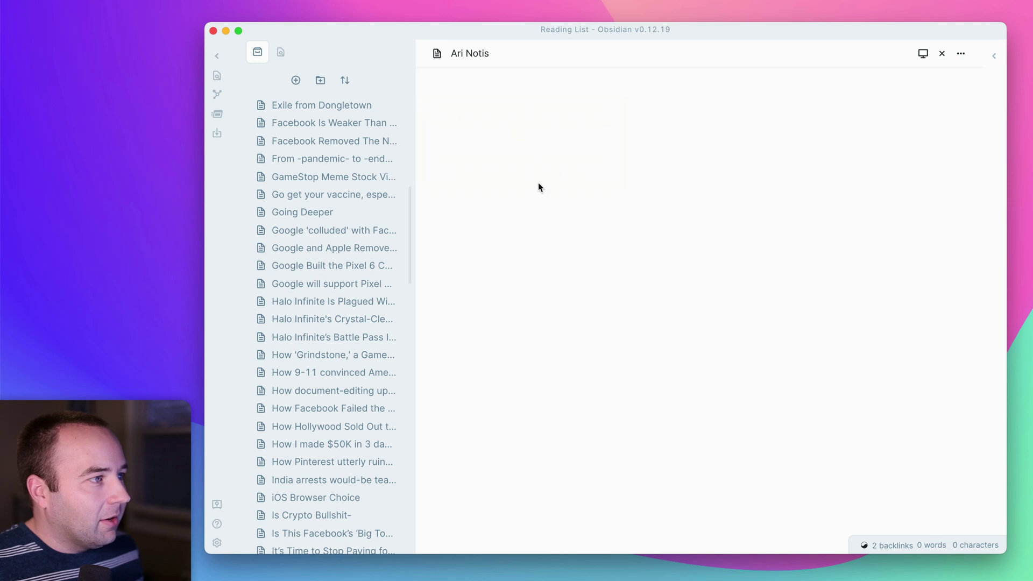
key(super+alt+Left)
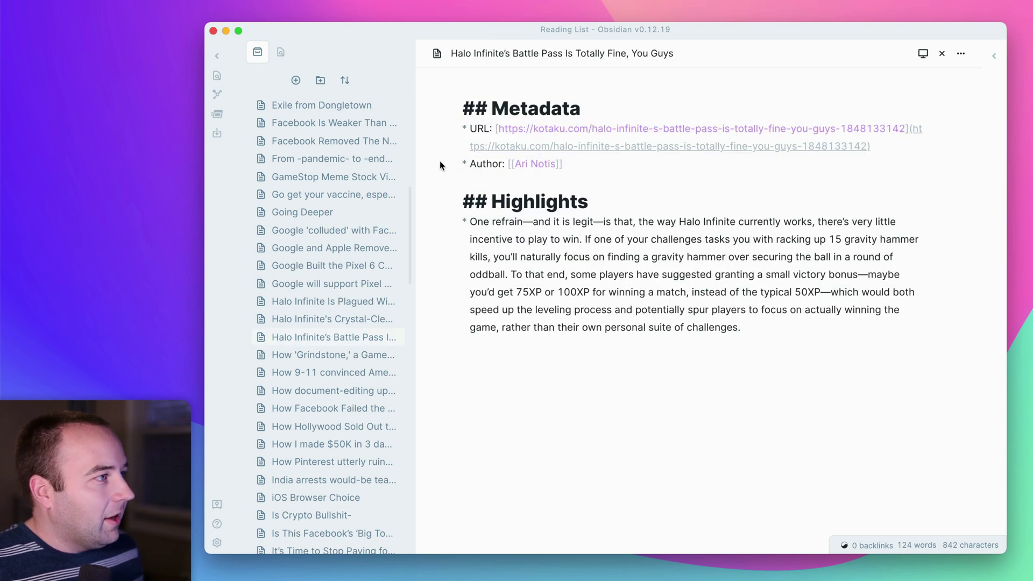
- Open the graph view, pan around, and visit an author node before returning to the graph
click(217, 94)
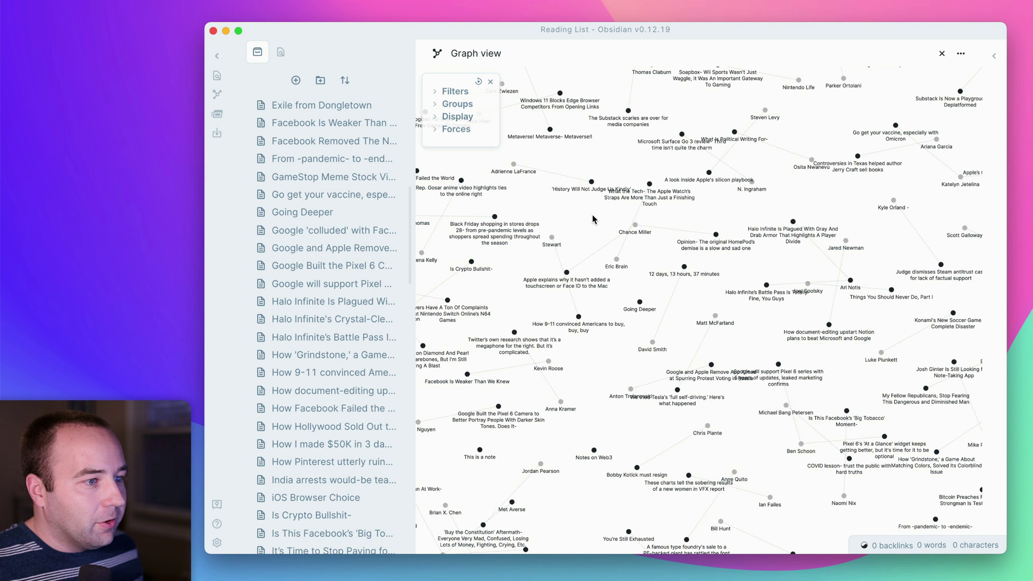
drag(593, 219, 875, 304)
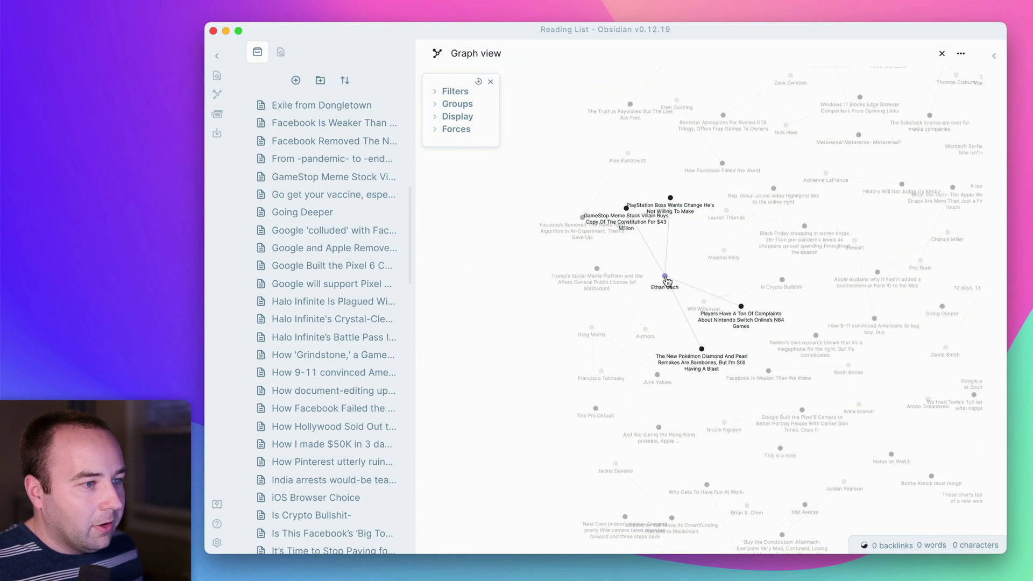
click(665, 277)
key(super+alt+Left)
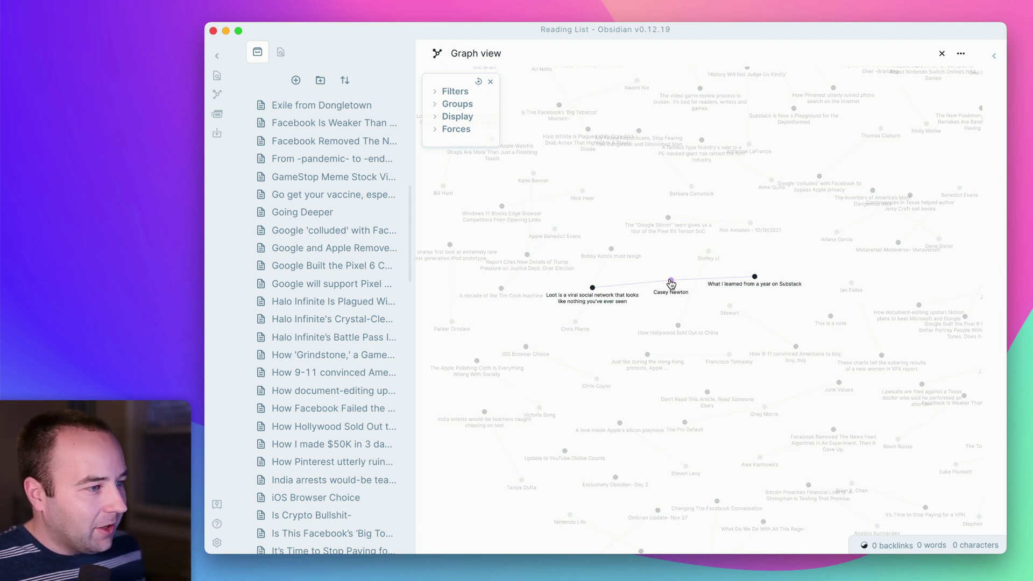
drag(610, 313, 472, 379)
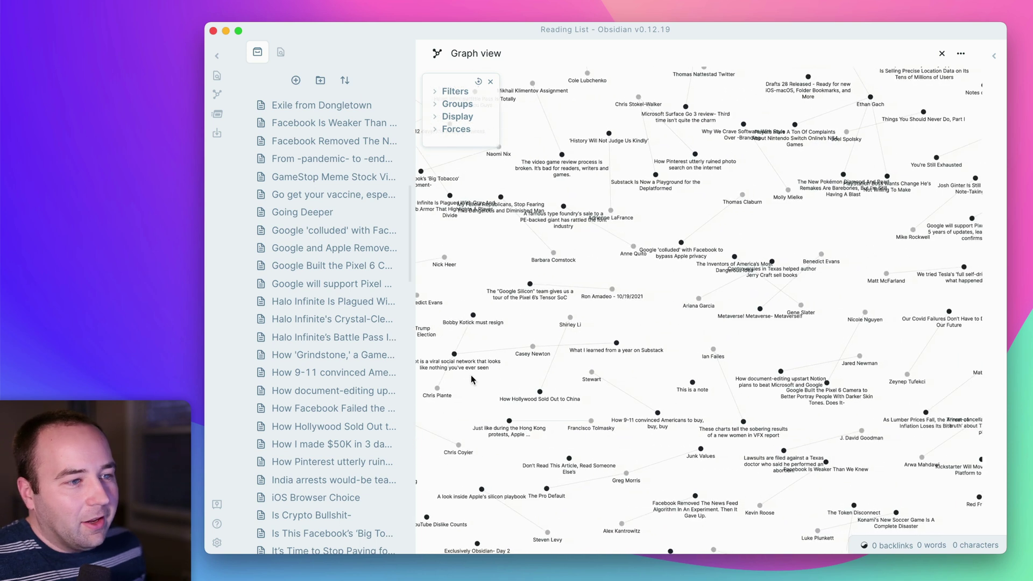
- Close the graph and open the 'History Will Not Judge Us Kindly' note under Highlights
click(942, 53)
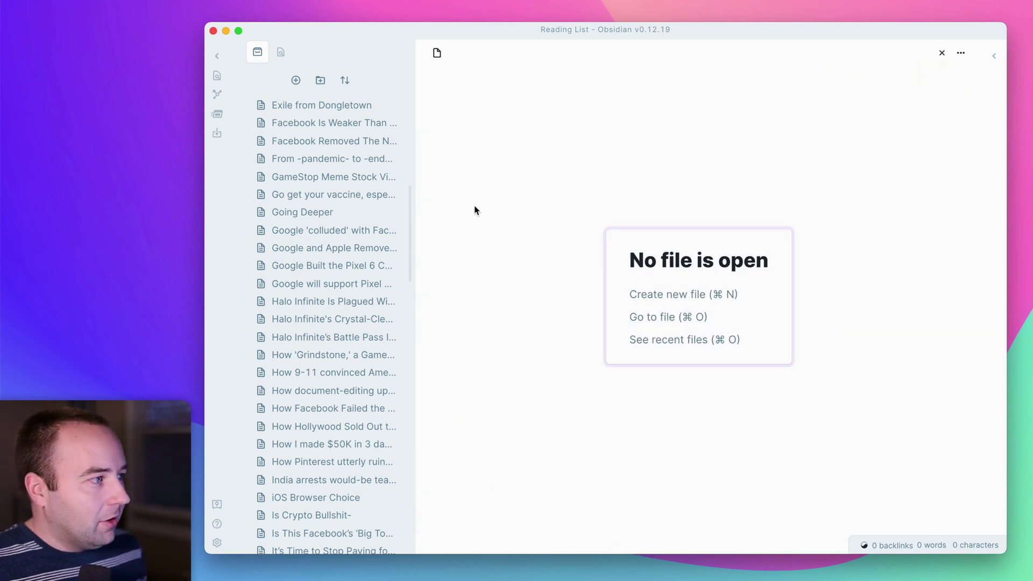
scroll(273, 212, up, 10)
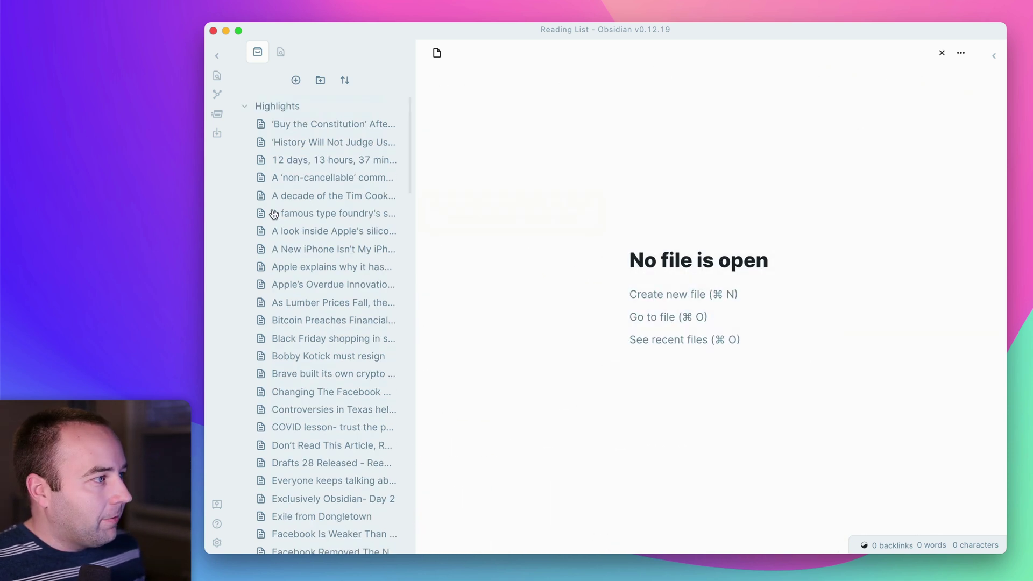
click(307, 143)
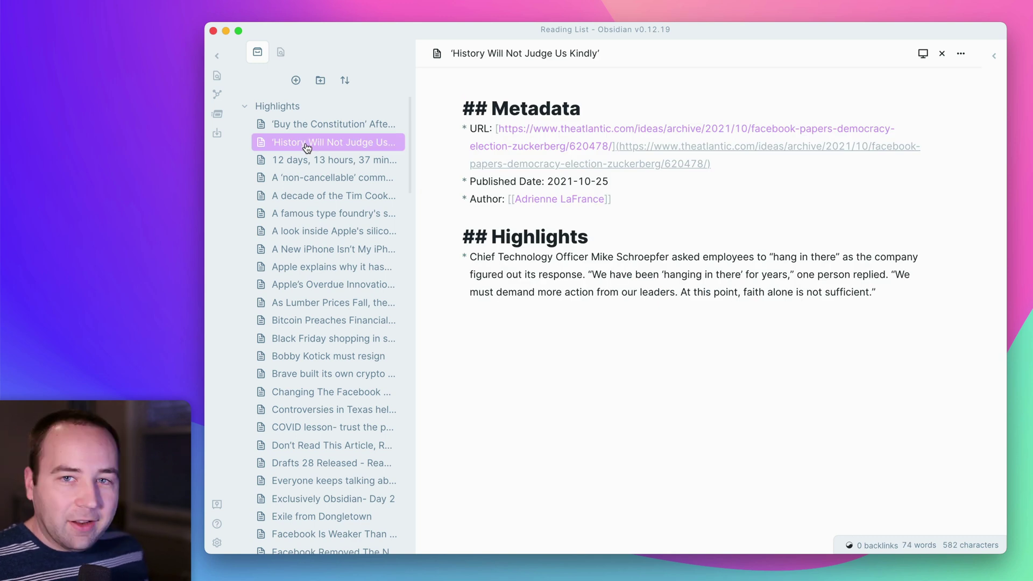